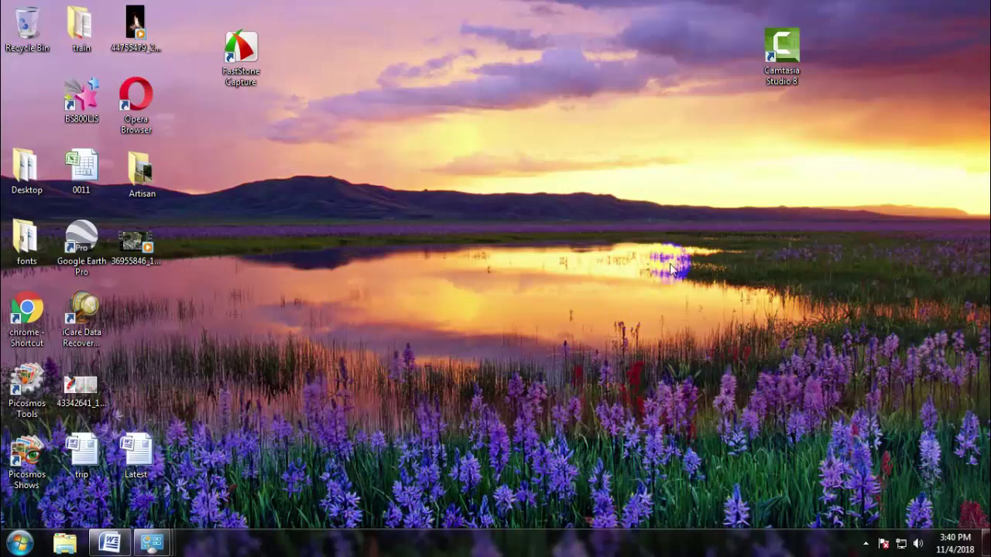
Move the Camtasia Studio 8 shortcut closer to the middle of the desktop.
{"action": "left_click", "coordinate": [857, 248]}
{"action": "left_click_drag", "start_coordinate": [783, 71], "coordinate": [654, 145]}
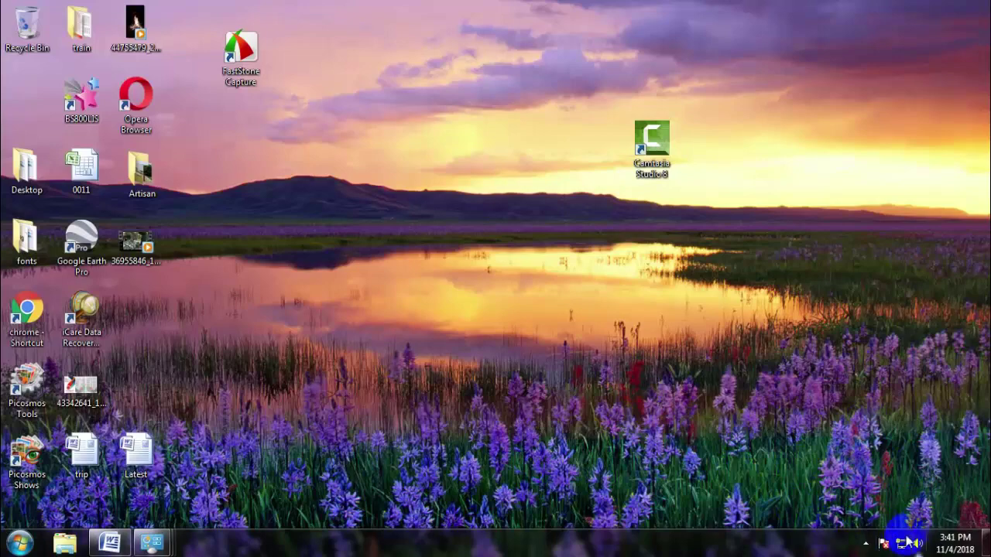
{"action": "mouse_move", "coordinate": [903, 547]}
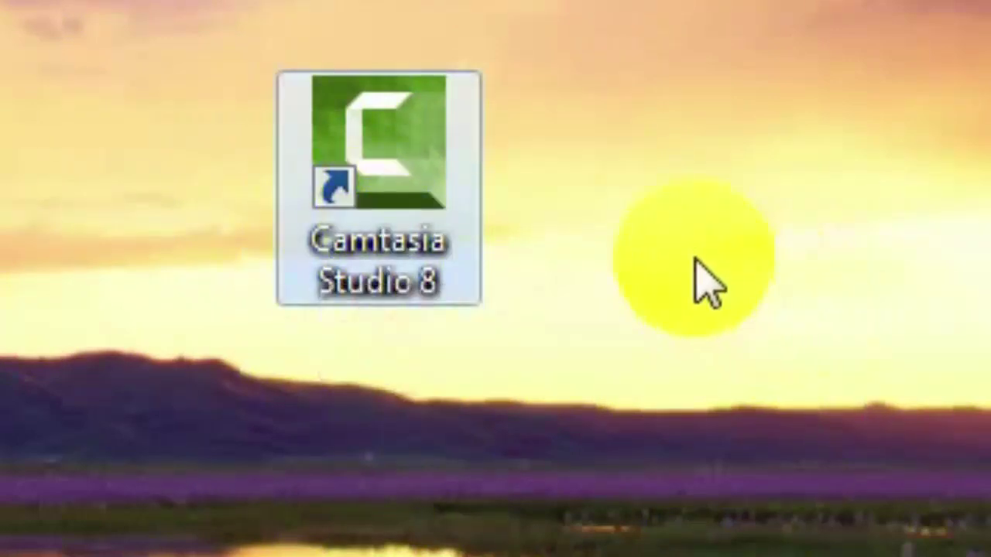
Launch Camtasia Studio 8, choose to register with a software key, and fill in the registration name.
{"action": "double_click", "coordinate": [343, 155]}
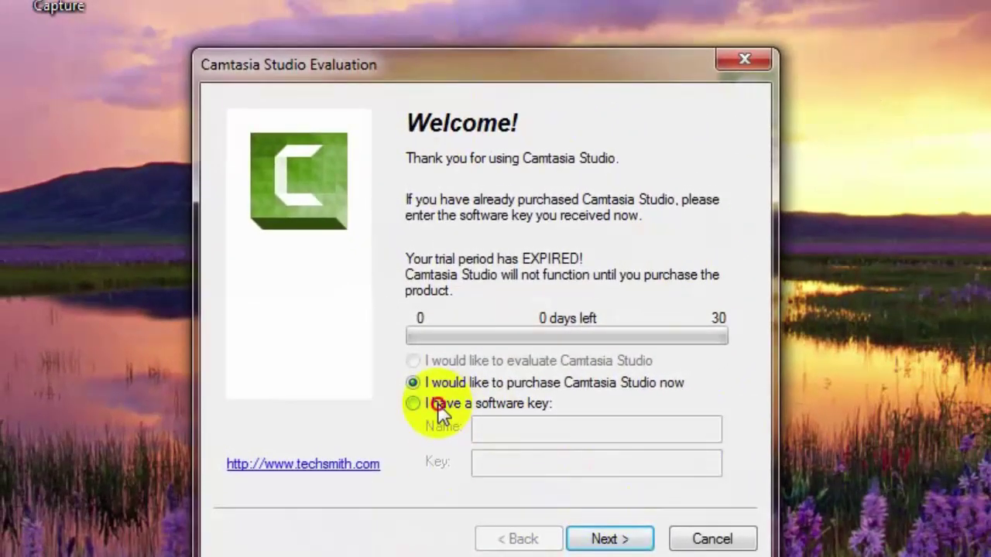
{"action": "left_click", "coordinate": [434, 404]}
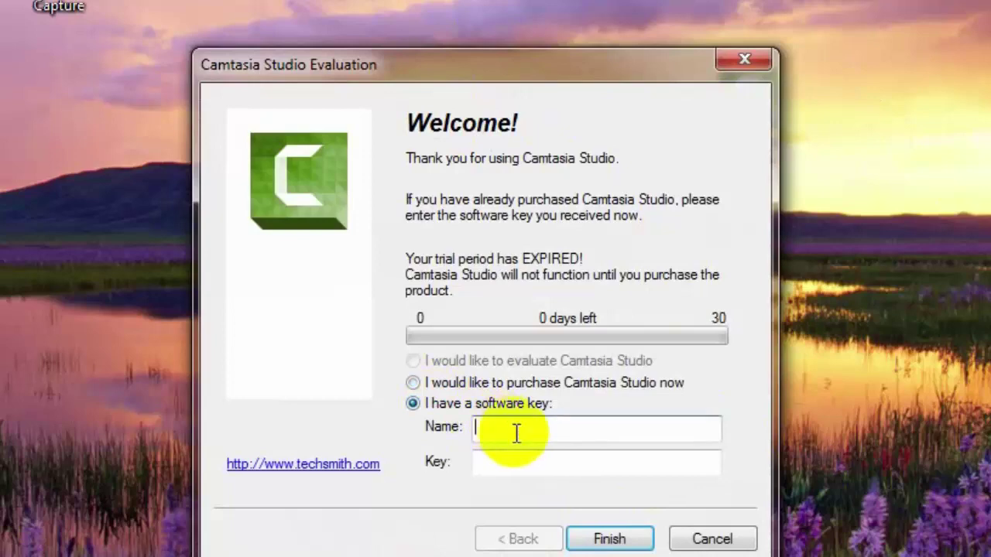
{"action": "left_click", "coordinate": [531, 423]}
{"action": "type", "text": "fdfdf"}
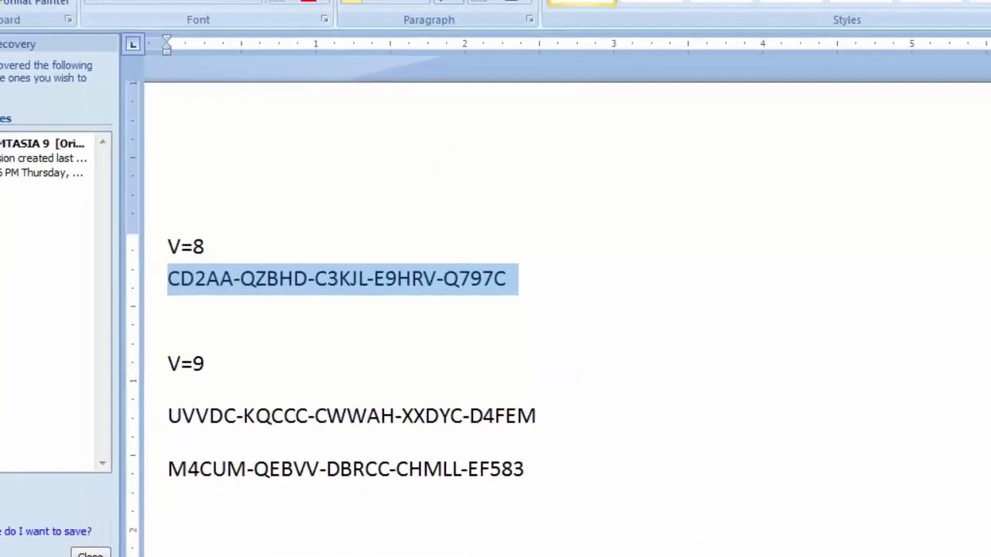
Switch to the Word document and copy the software key listed under V=8.
{"action": "left_click", "coordinate": [224, 288]}
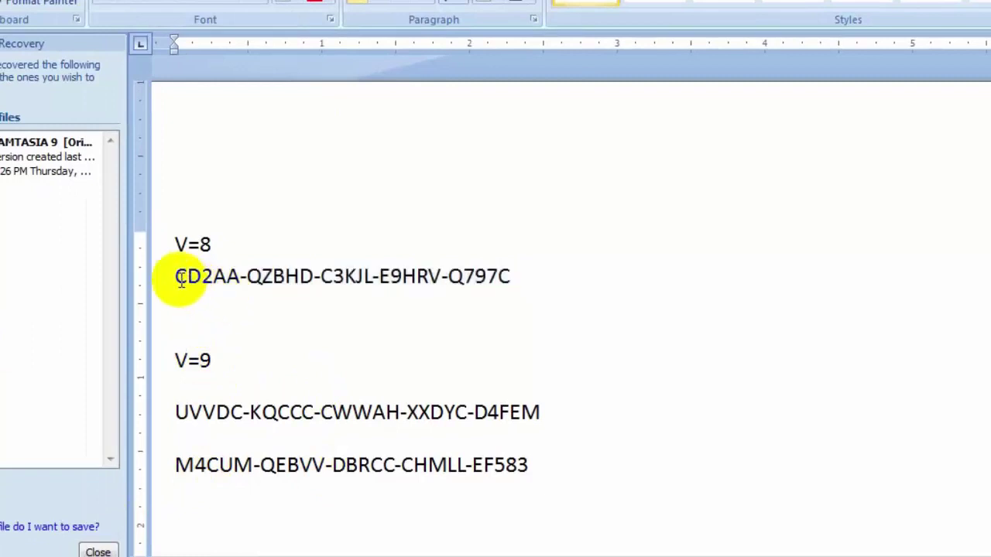
{"action": "left_click_drag", "start_coordinate": [174, 280], "coordinate": [504, 276]}
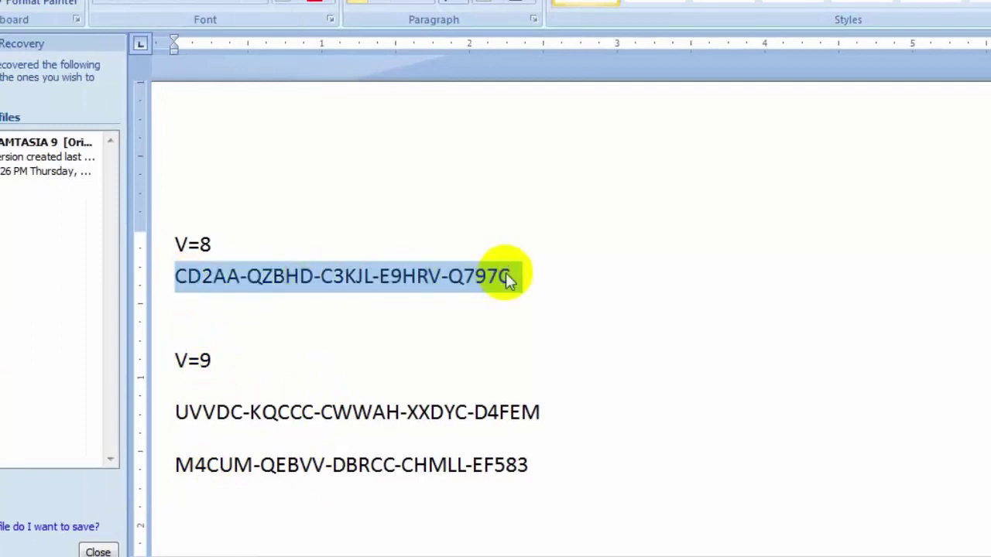
{"action": "right_click", "coordinate": [389, 280]}
{"action": "left_click", "coordinate": [438, 309]}
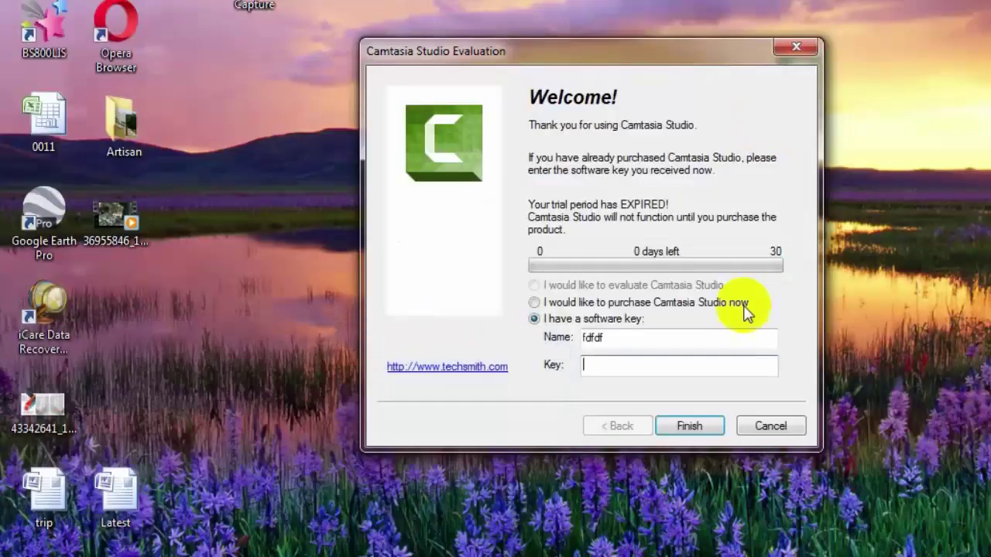
Try to register Camtasia Studio by pasting the copied software key and submitting it.
{"action": "left_click", "coordinate": [624, 370]}
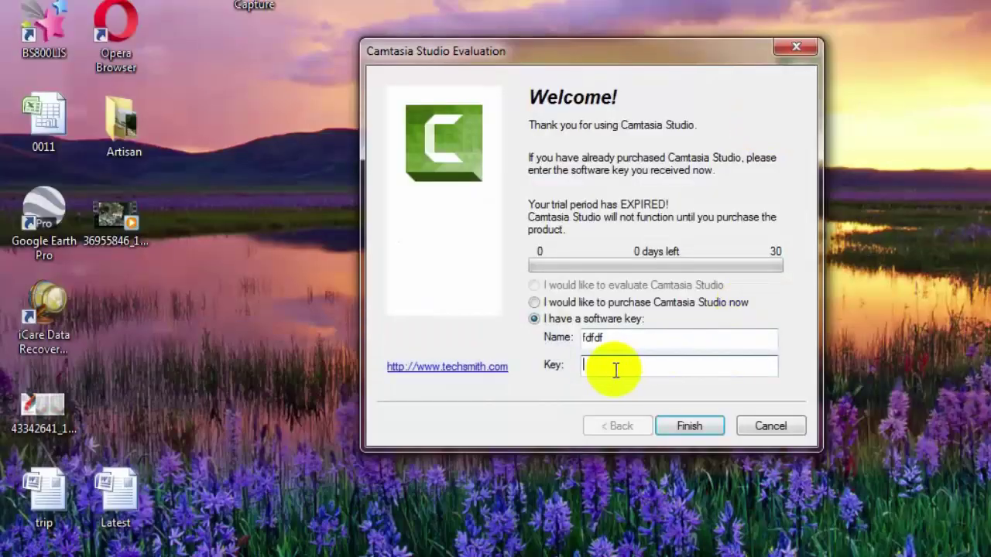
{"action": "right_click", "coordinate": [616, 371]}
{"action": "left_click", "coordinate": [670, 189]}
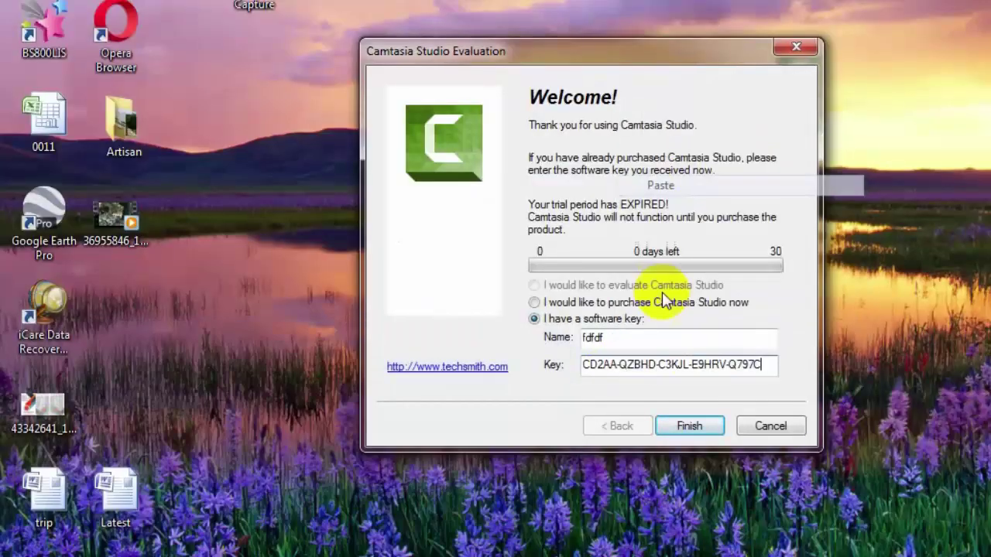
{"action": "left_click", "coordinate": [699, 432]}
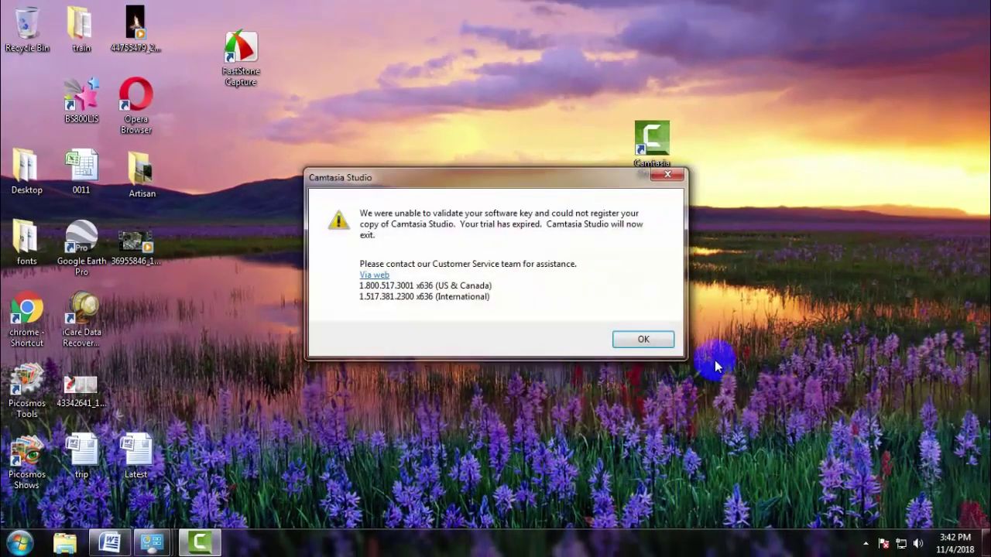
{"action": "left_click", "coordinate": [649, 341]}
{"action": "left_click", "coordinate": [868, 543]}
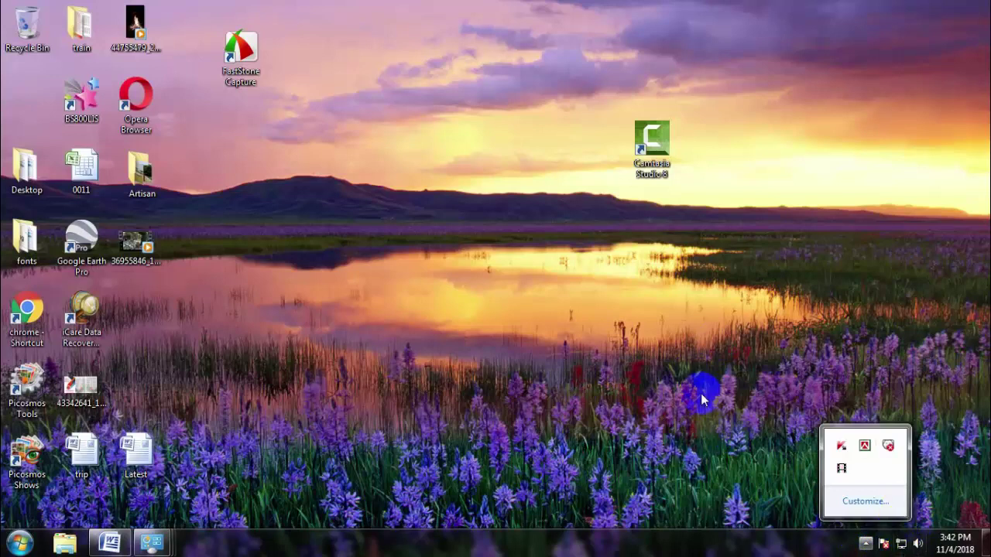
{"action": "left_click", "coordinate": [652, 147]}
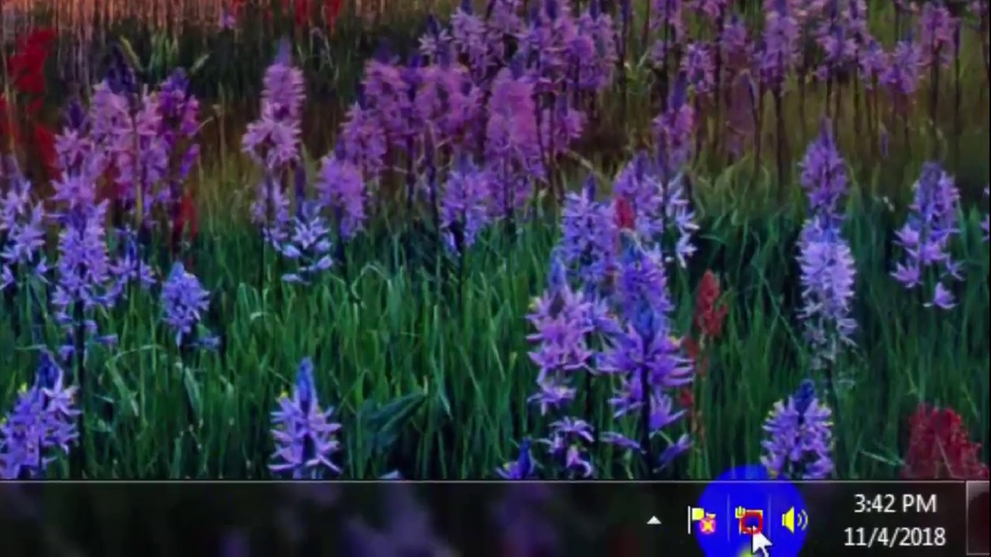
Disable the Local Area Connection adapter through the Network and Sharing Center, then minimize the window.
{"action": "left_click", "coordinate": [749, 524]}
{"action": "left_click", "coordinate": [681, 426]}
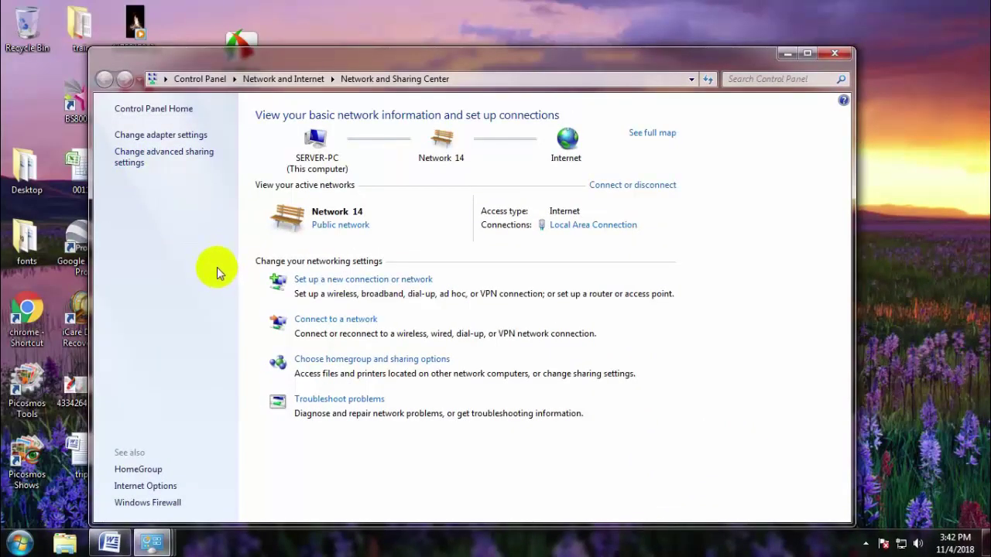
{"action": "left_click", "coordinate": [149, 137]}
{"action": "left_click", "coordinate": [151, 137]}
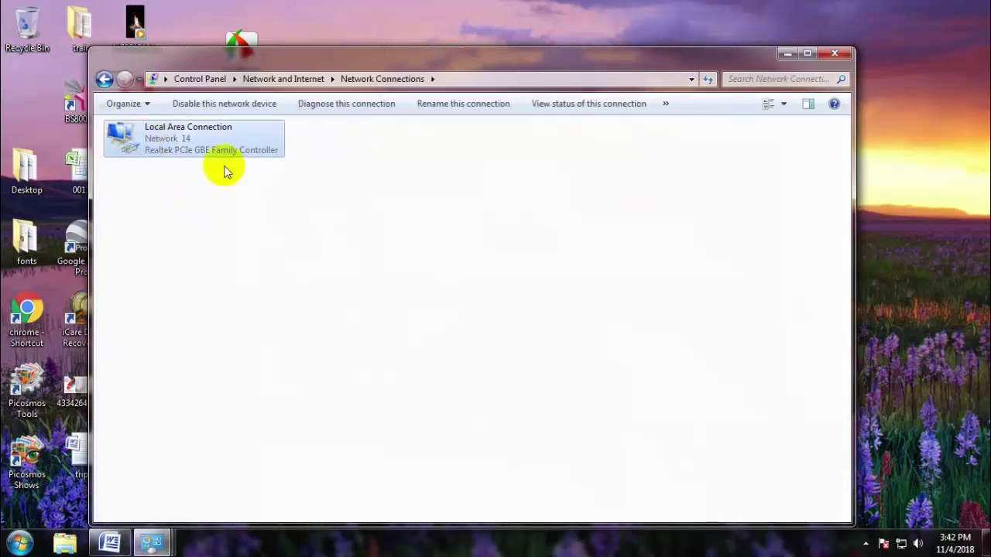
{"action": "left_click", "coordinate": [203, 104]}
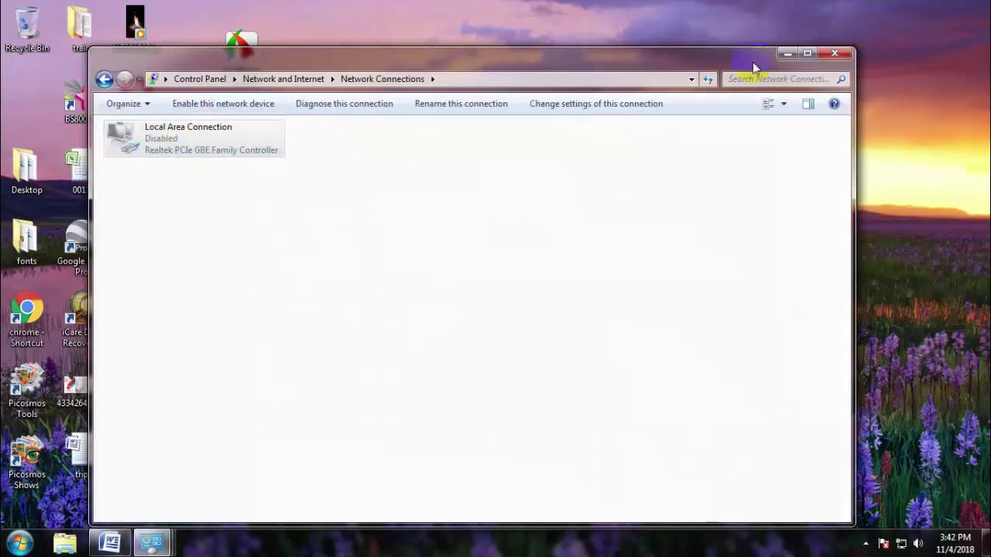
{"action": "left_click", "coordinate": [788, 54]}
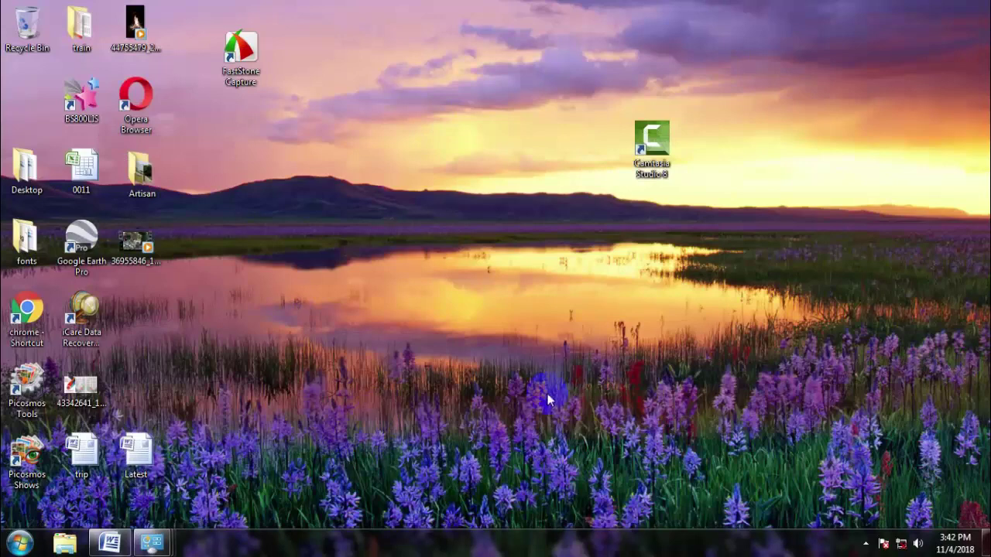
Start Camtasia Studio 8 again, select the software key option, and enter a registration name.
{"action": "left_click", "coordinate": [647, 151]}
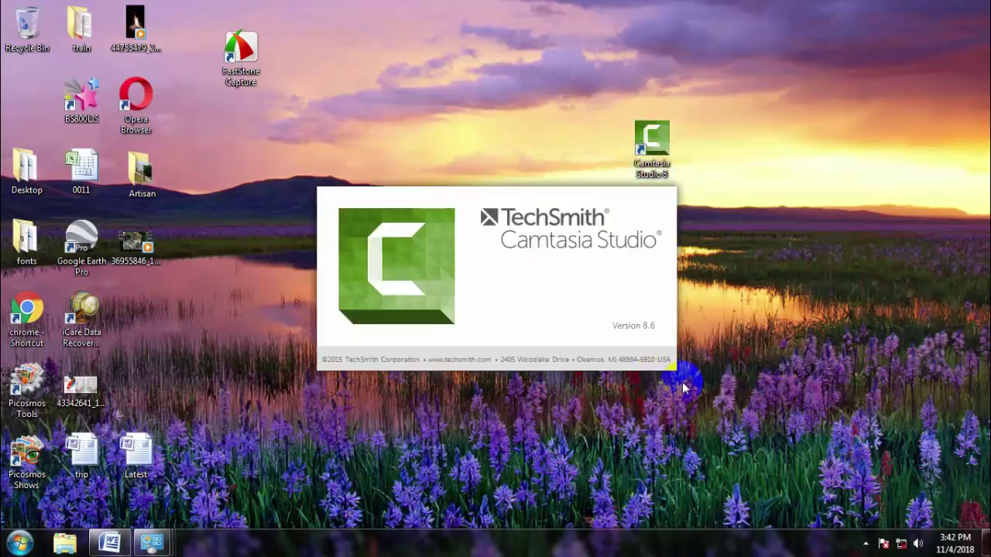
{"action": "left_click", "coordinate": [453, 320]}
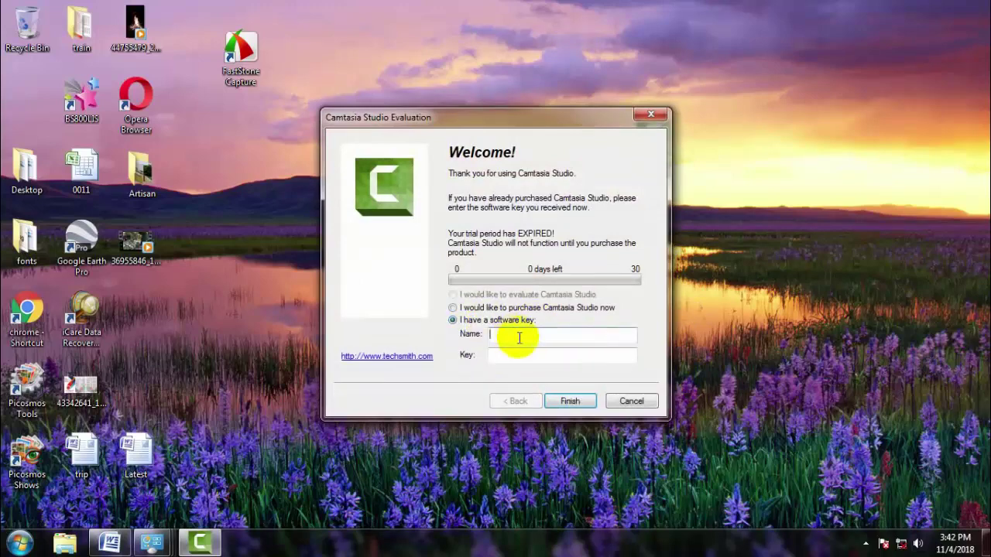
{"action": "type", "text": "gdfdf"}
Paste the copied software key, finish the registration, and accept the notice to open the editor.
{"action": "right_click", "coordinate": [514, 356]}
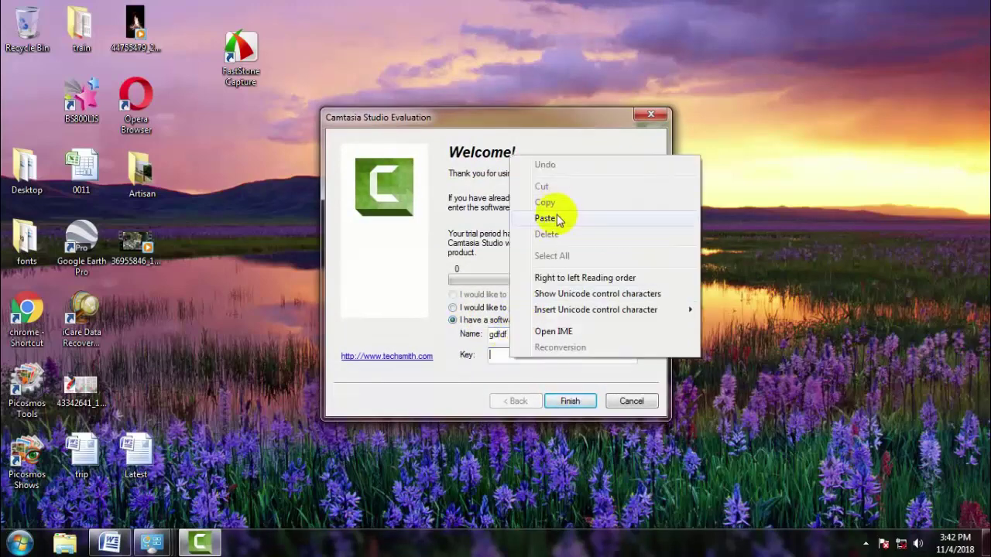
{"action": "left_click", "coordinate": [557, 217]}
{"action": "left_click", "coordinate": [570, 401]}
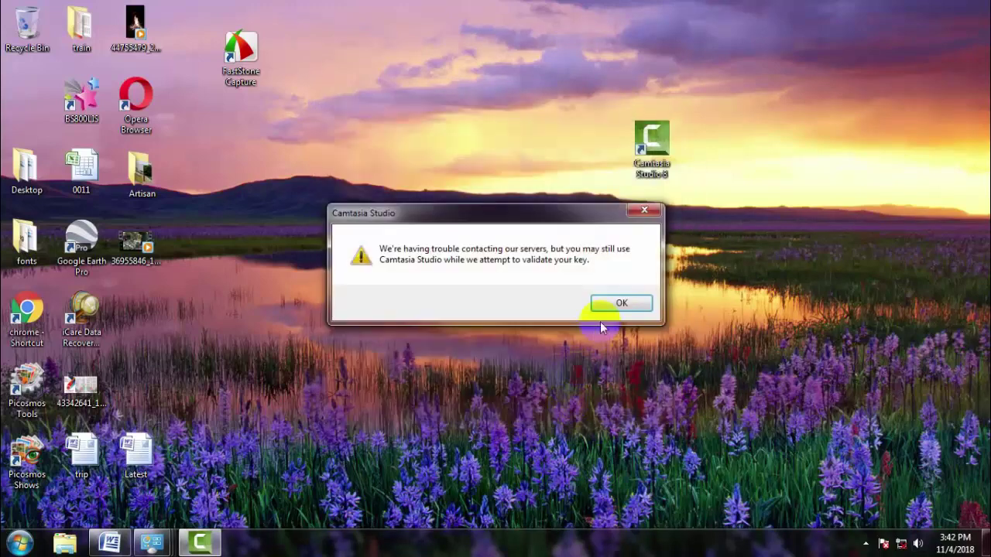
{"action": "left_click", "coordinate": [622, 304]}
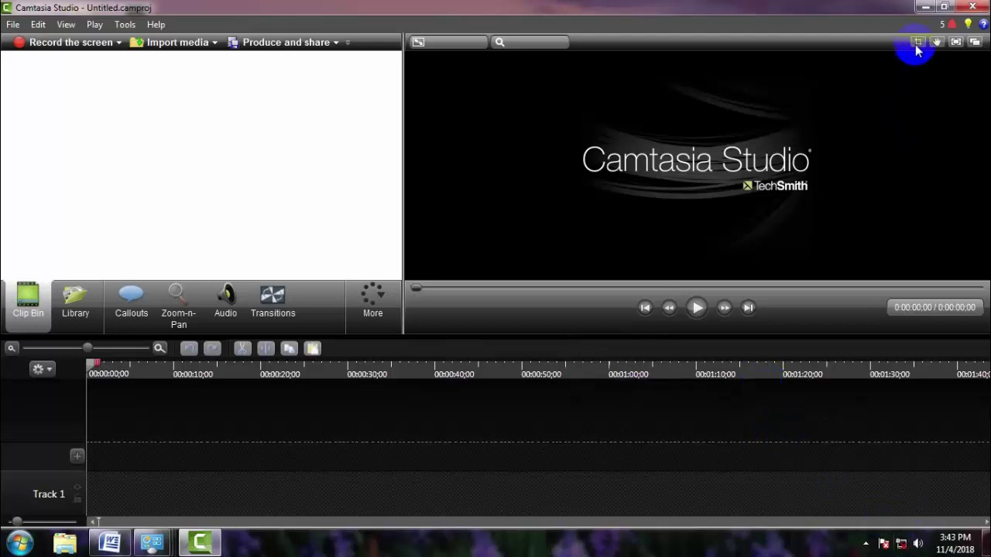
Minimize Camtasia Studio and re-enable the Local Area Connection adapter in Windows network connections.
{"action": "left_click", "coordinate": [923, 8]}
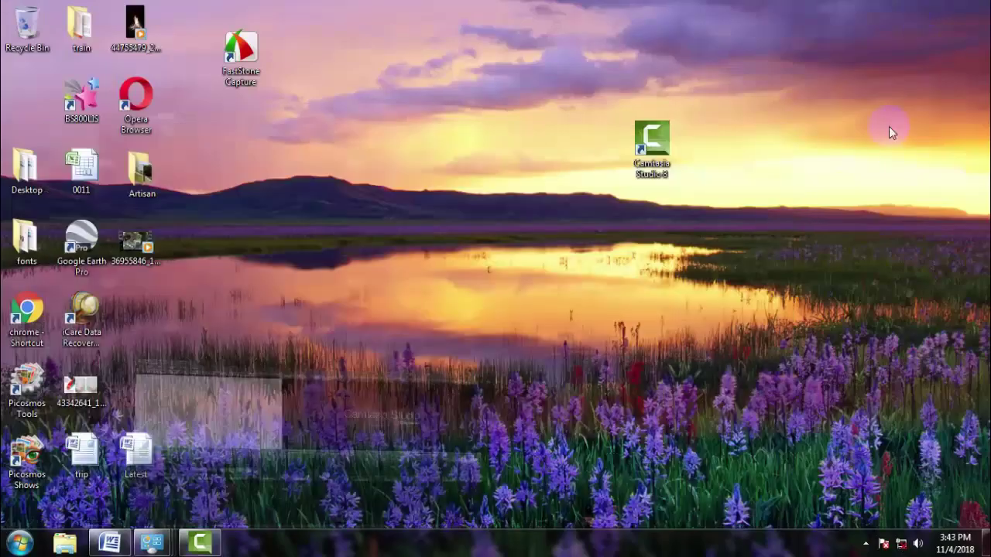
{"action": "left_click", "coordinate": [900, 547]}
{"action": "left_click", "coordinate": [901, 507]}
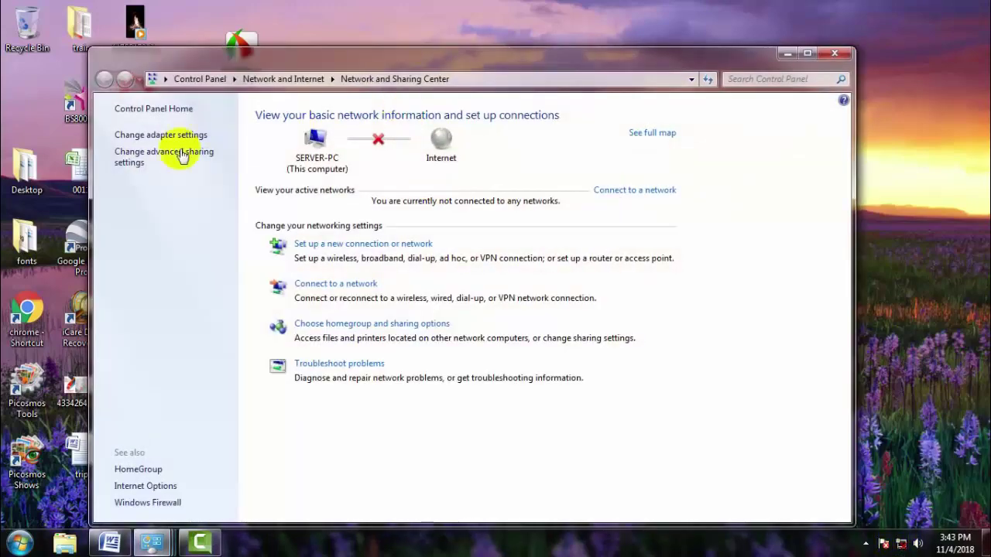
{"action": "left_click", "coordinate": [165, 134]}
{"action": "left_click", "coordinate": [162, 132]}
{"action": "left_click", "coordinate": [188, 104]}
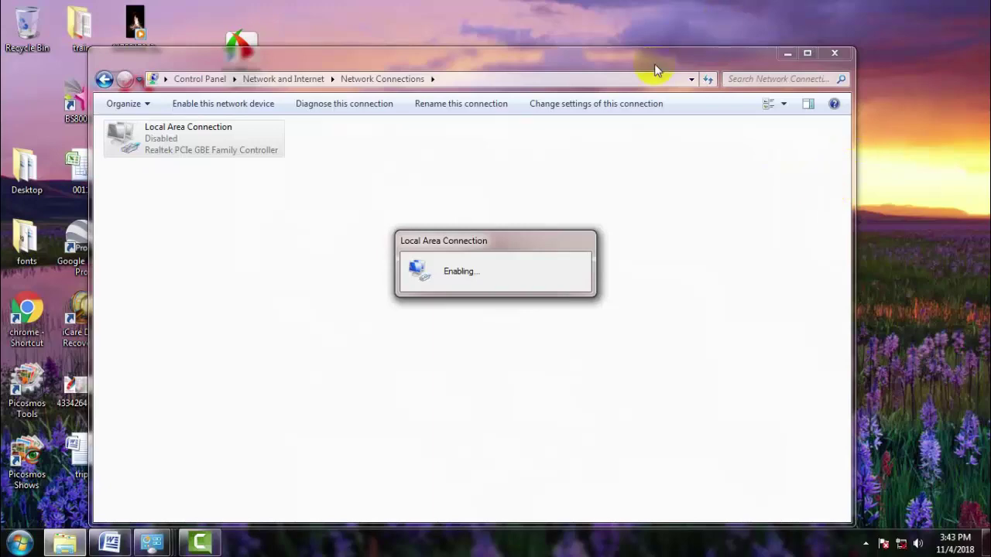
{"action": "left_click", "coordinate": [788, 53]}
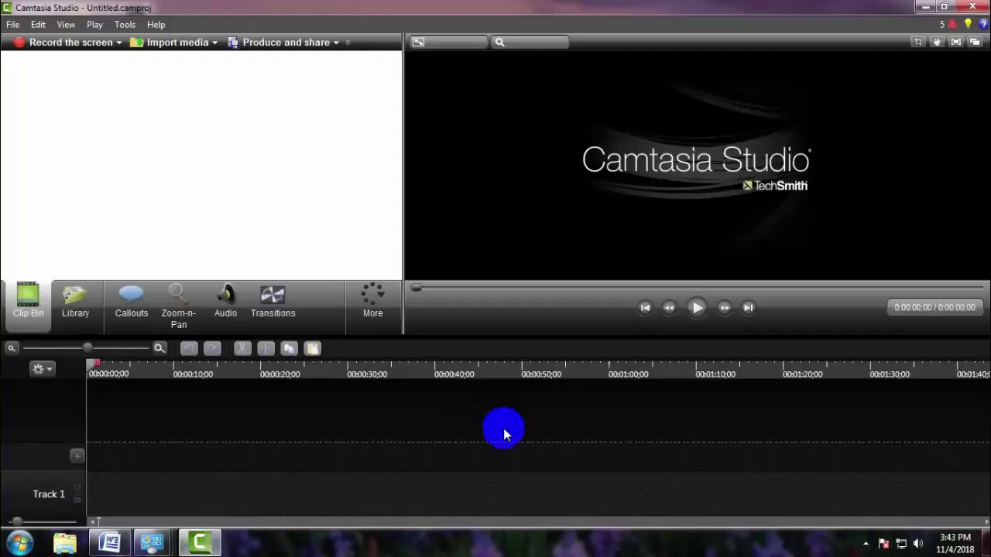
{"action": "left_click", "coordinate": [628, 205]}
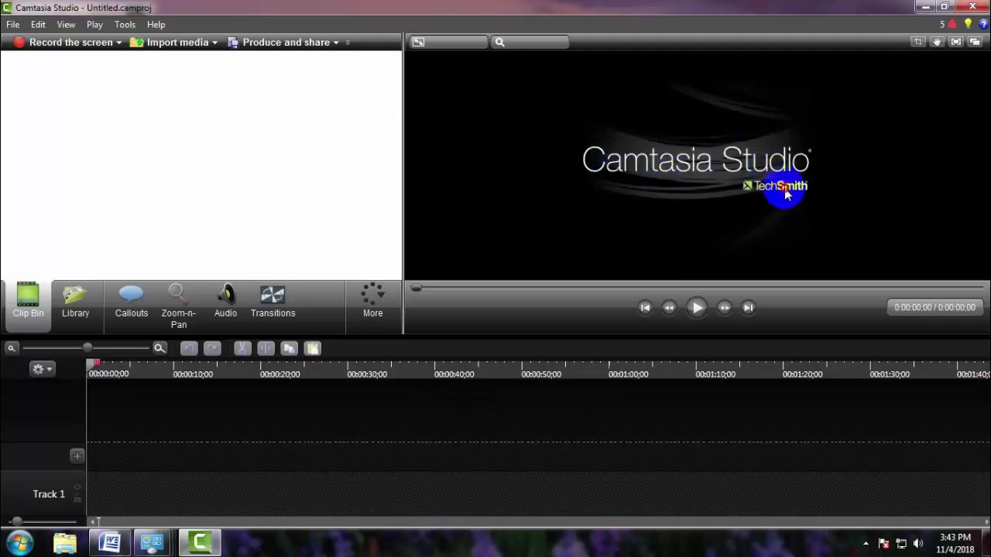
{"action": "left_click", "coordinate": [711, 218]}
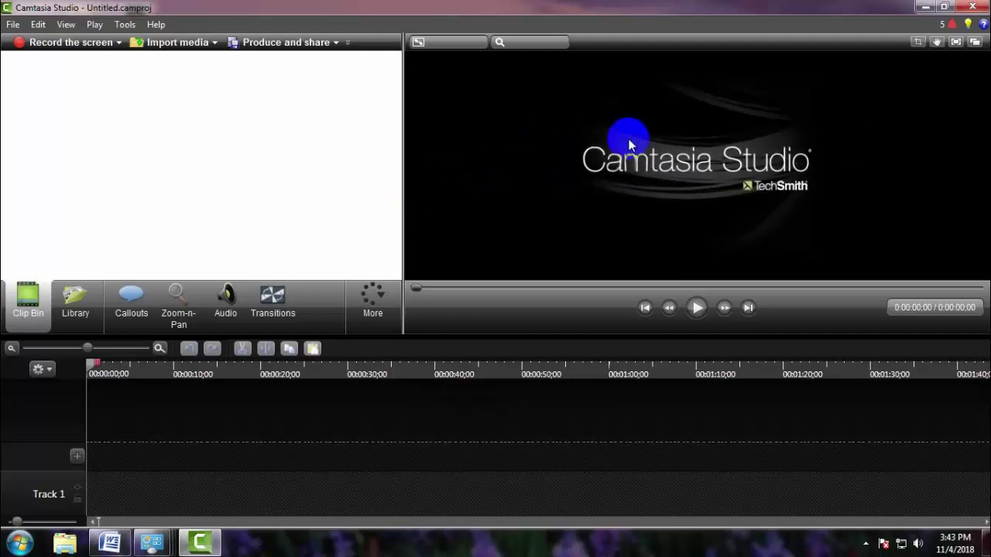
Open the Artisan folder on the desktop and check the file type in the properties of MVI_9403.
{"action": "left_click", "coordinate": [925, 7]}
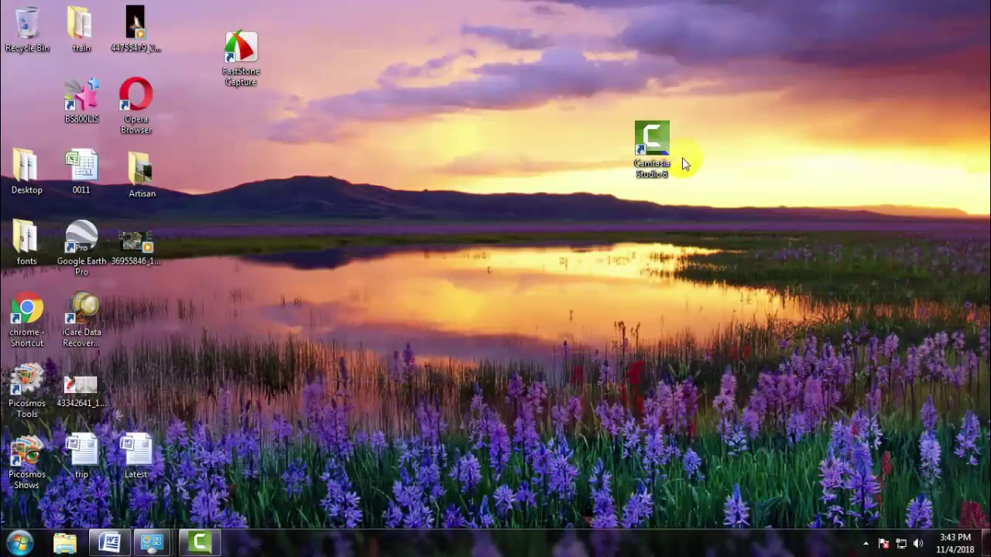
{"action": "double_click", "coordinate": [142, 183]}
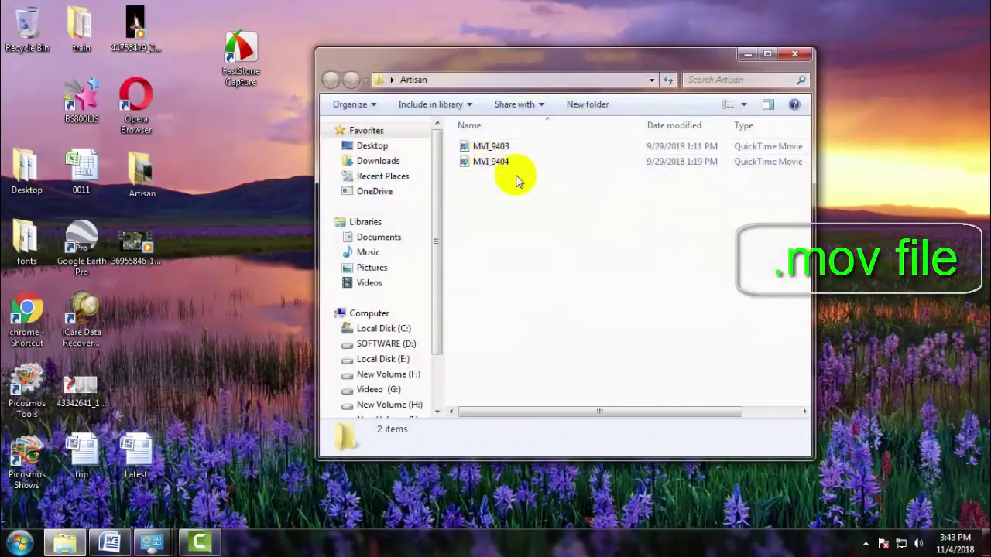
{"action": "right_click", "coordinate": [486, 147]}
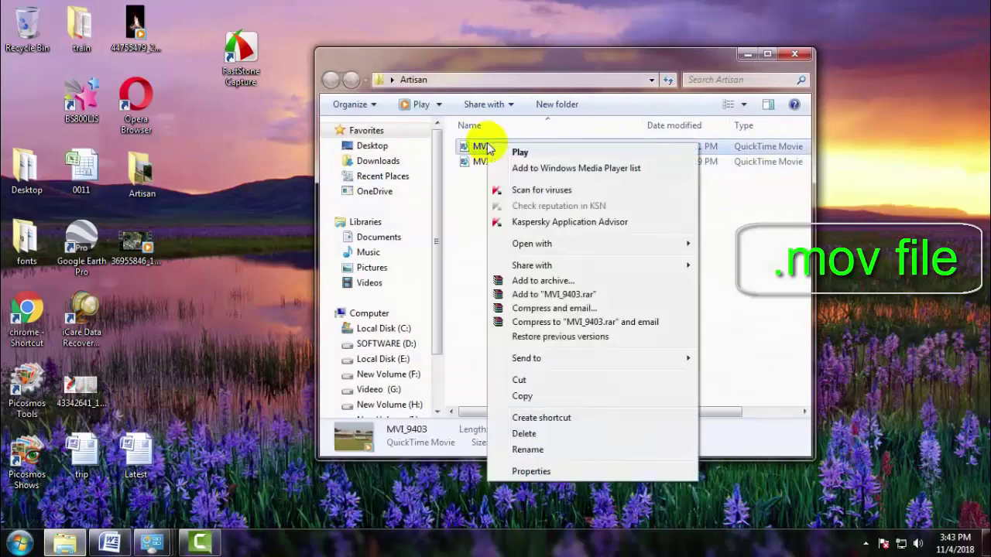
{"action": "left_click", "coordinate": [531, 472]}
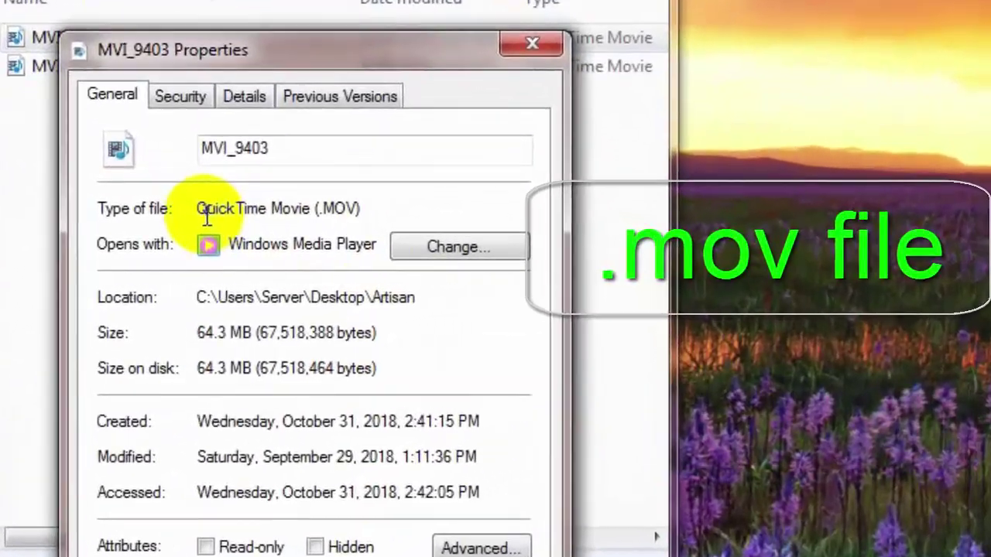
{"action": "left_click_drag", "start_coordinate": [207, 217], "coordinate": [338, 214]}
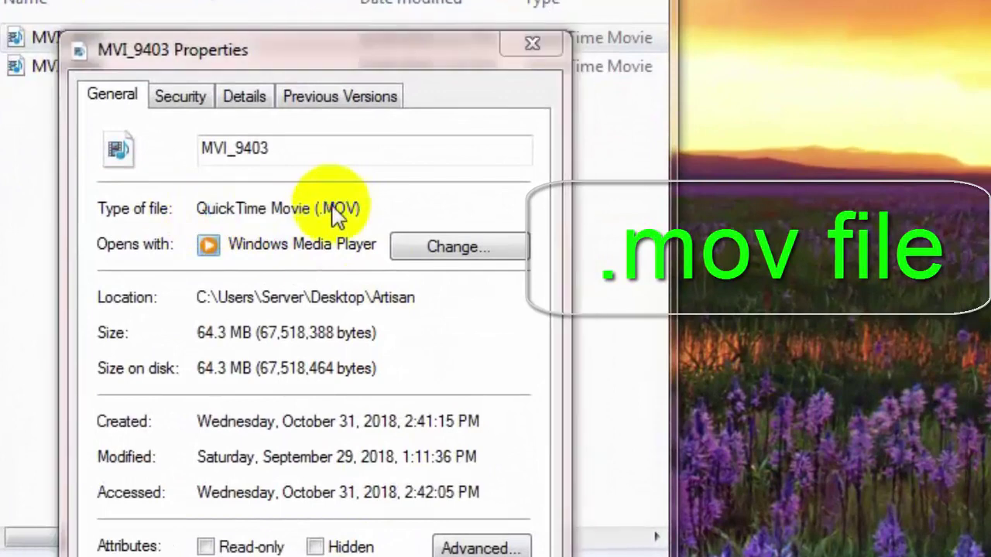
{"action": "double_click", "coordinate": [320, 208]}
{"action": "left_click", "coordinate": [327, 202]}
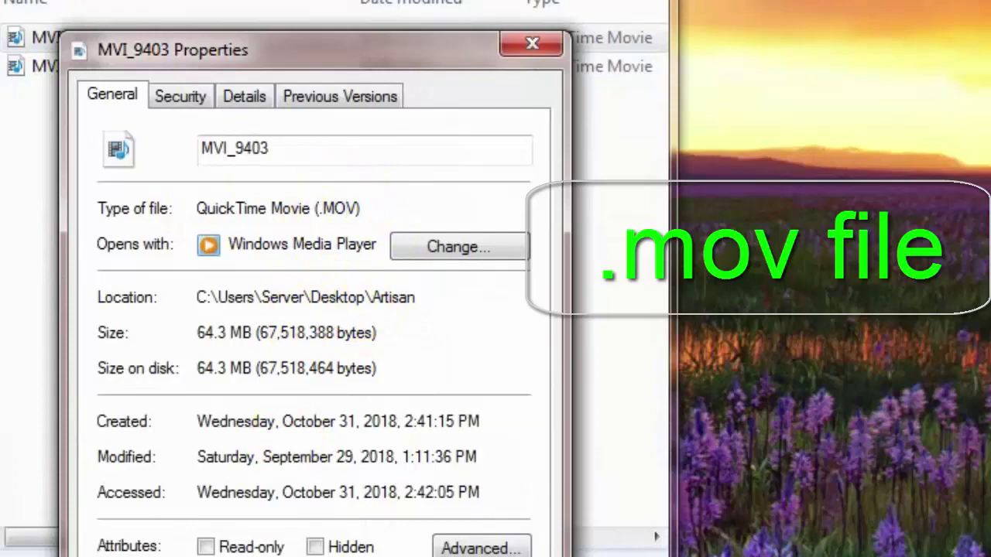
{"action": "key", "text": "Escape"}
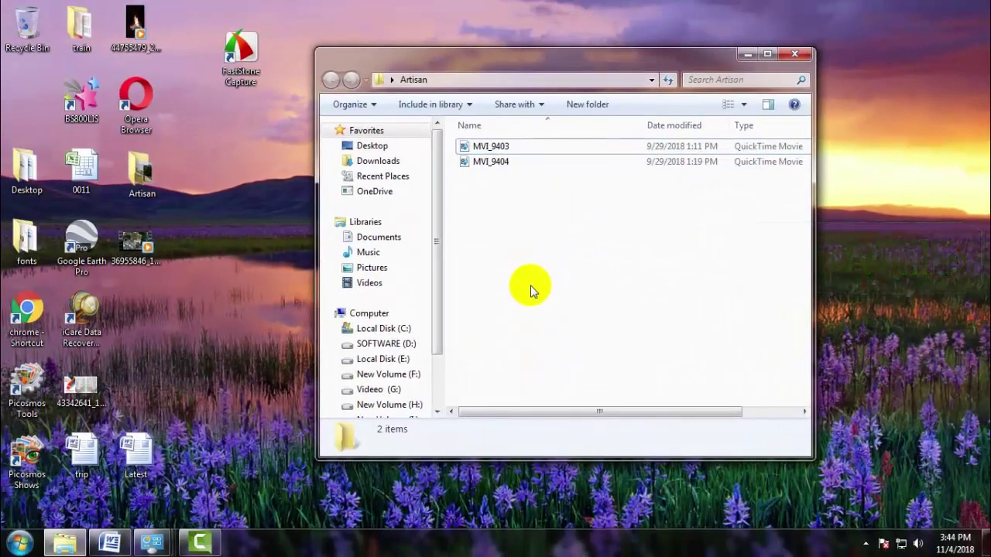
Switch to Camtasia Studio, try to import MVI_9403 from the desktop's Artisan folder, and dismiss the message.
{"action": "left_click", "coordinate": [200, 542]}
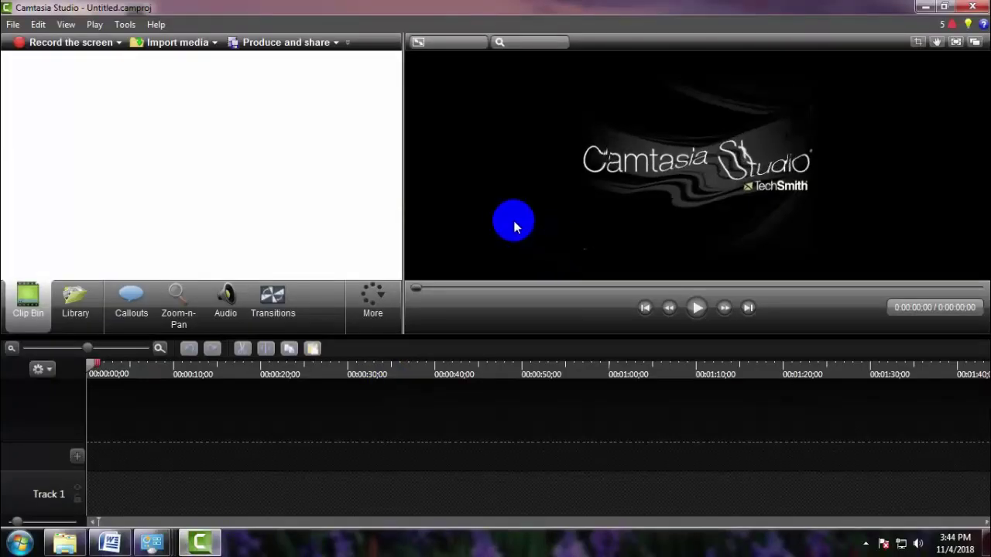
{"action": "left_click", "coordinate": [174, 42]}
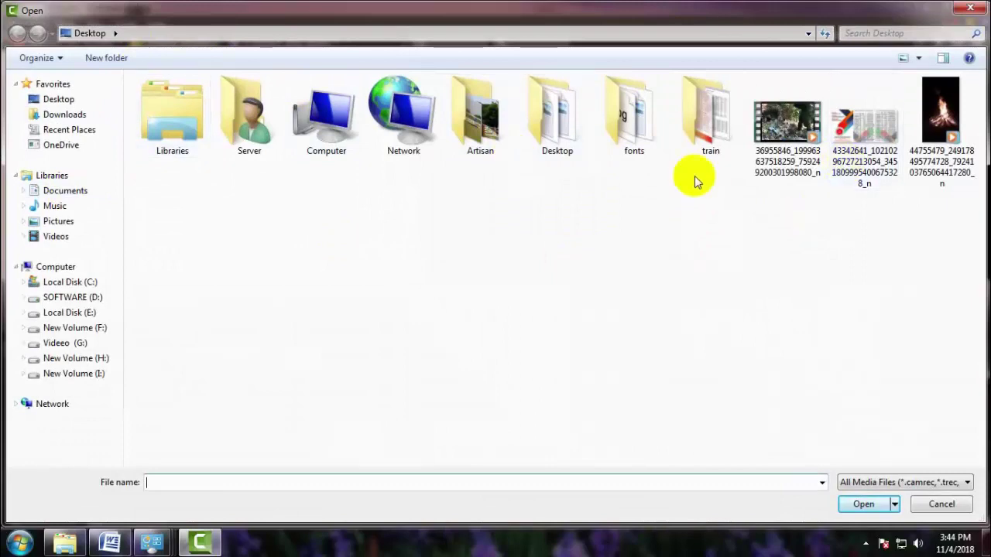
{"action": "double_click", "coordinate": [474, 145]}
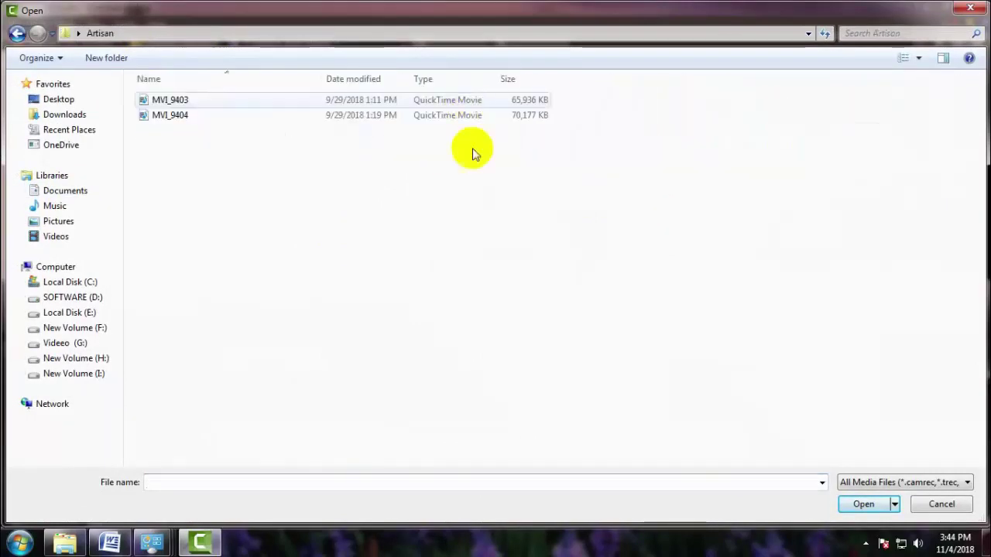
{"action": "double_click", "coordinate": [169, 101]}
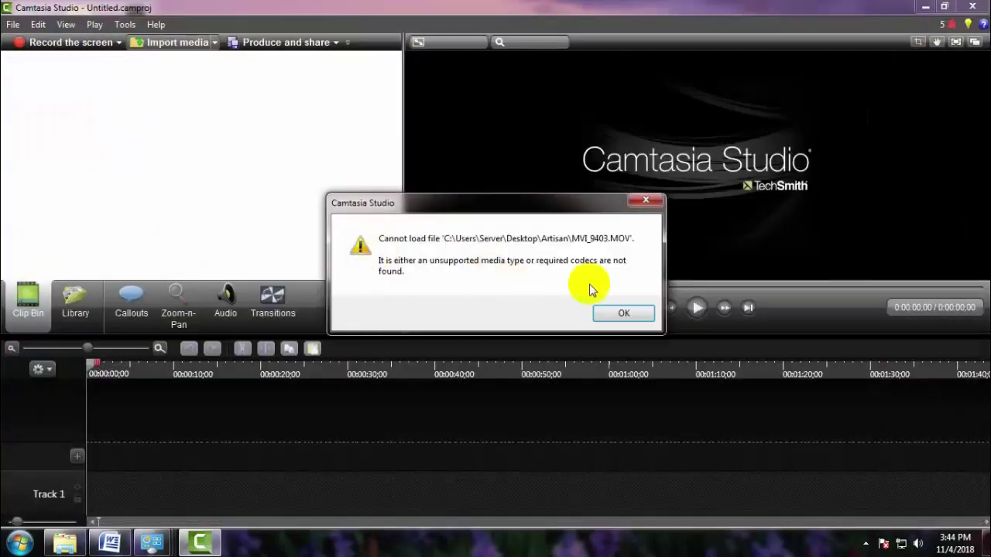
{"action": "mouse_move", "coordinate": [524, 204]}
{"action": "left_mouse_down"}
{"action": "mouse_move", "coordinate": [438, 178]}
{"action": "mouse_move", "coordinate": [391, 219]}
{"action": "mouse_move", "coordinate": [536, 191]}
{"action": "left_mouse_up"}
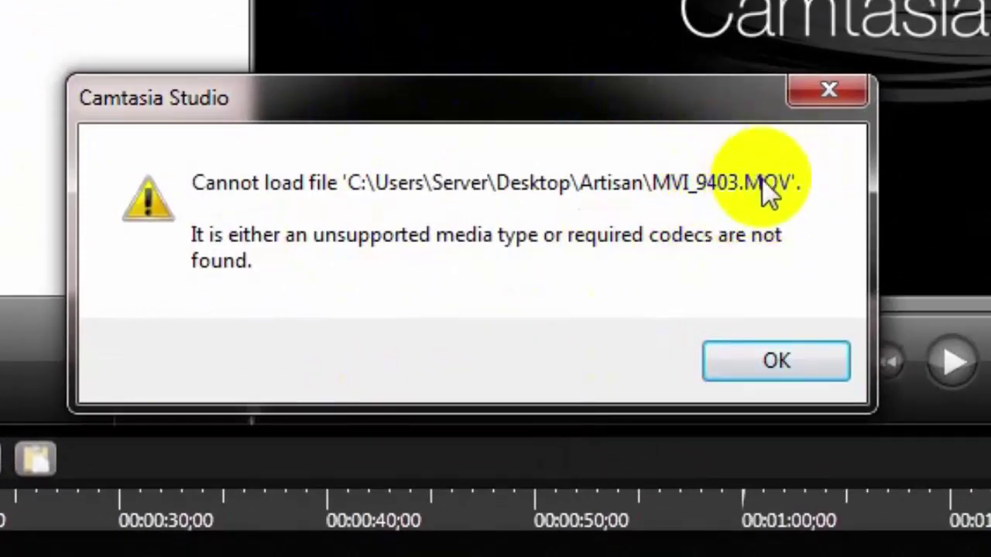
{"action": "left_click", "coordinate": [774, 378]}
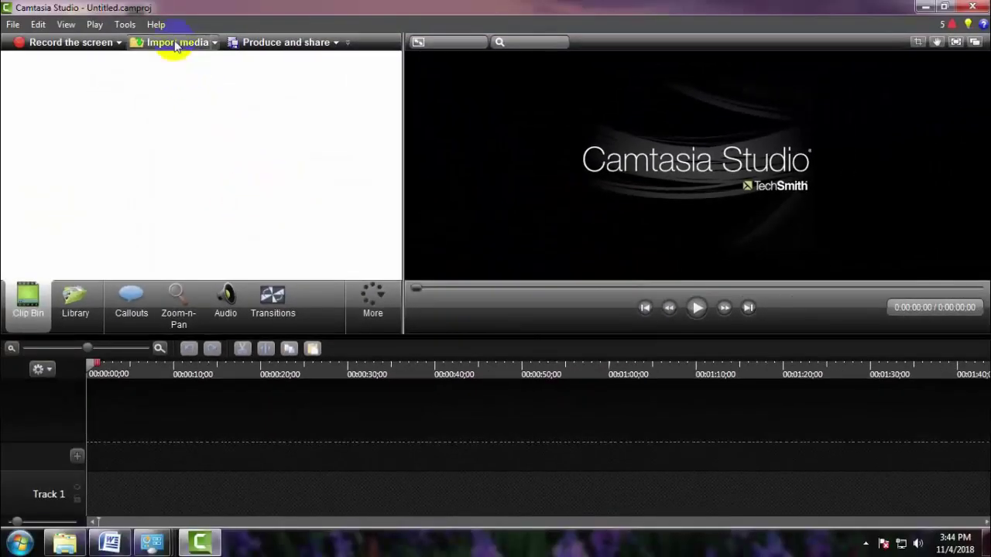
{"action": "left_click", "coordinate": [176, 43]}
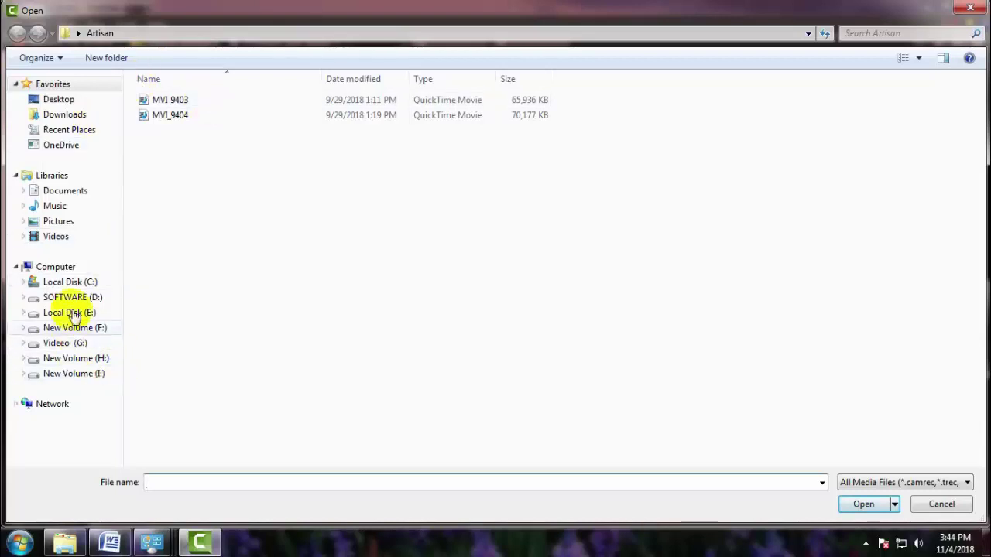
{"action": "left_click", "coordinate": [65, 101]}
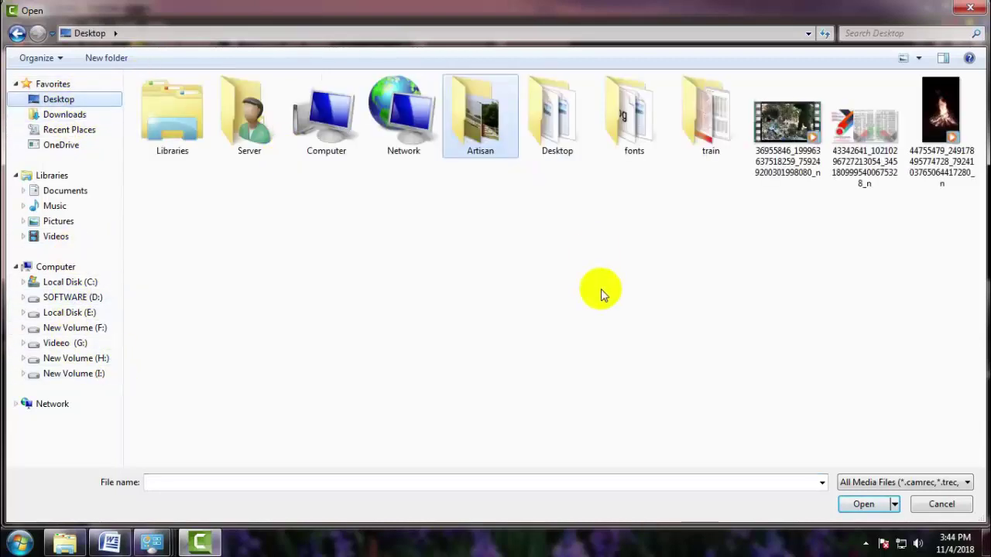
{"action": "left_click", "coordinate": [972, 174]}
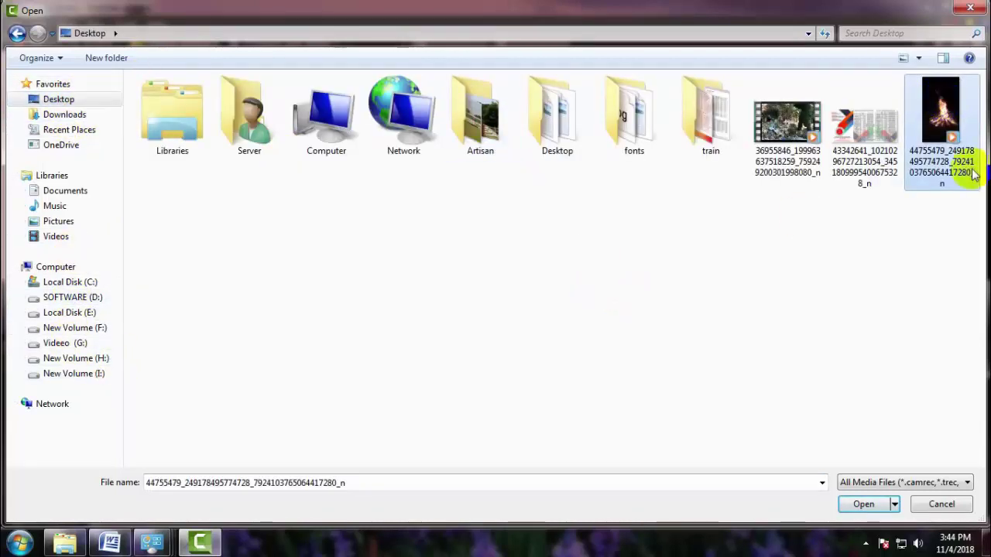
{"action": "double_click", "coordinate": [960, 110]}
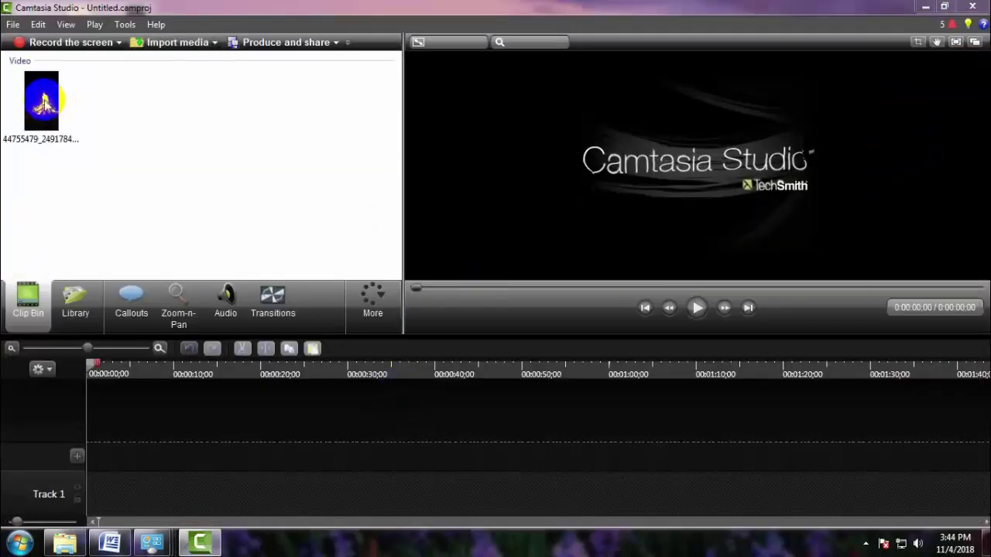
Place the campfire clip on Track 1 starting at about 14 seconds and scrub the playhead to about 0:00:56;25.
{"action": "left_click_drag", "start_coordinate": [44, 101], "coordinate": [228, 498]}
{"action": "left_click_drag", "start_coordinate": [303, 376], "coordinate": [584, 409]}
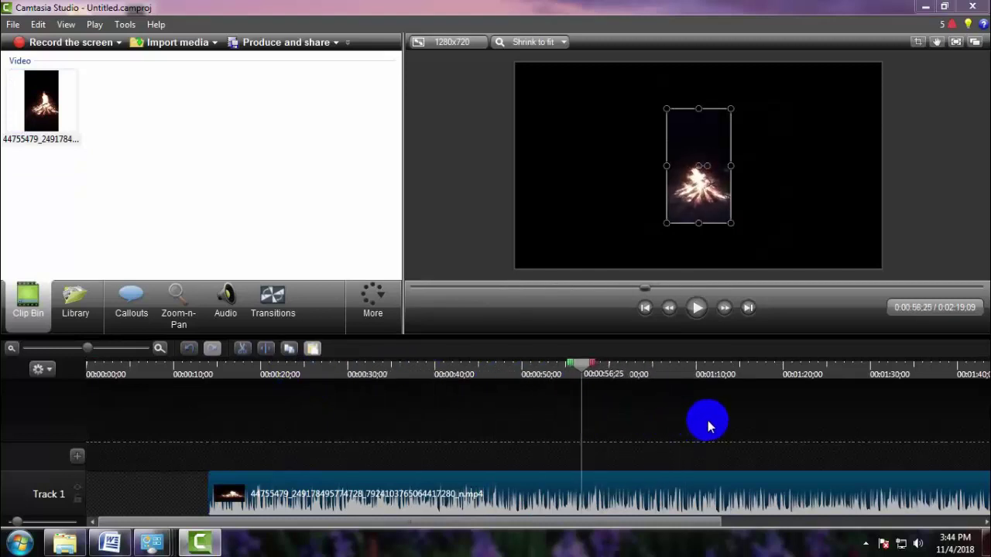